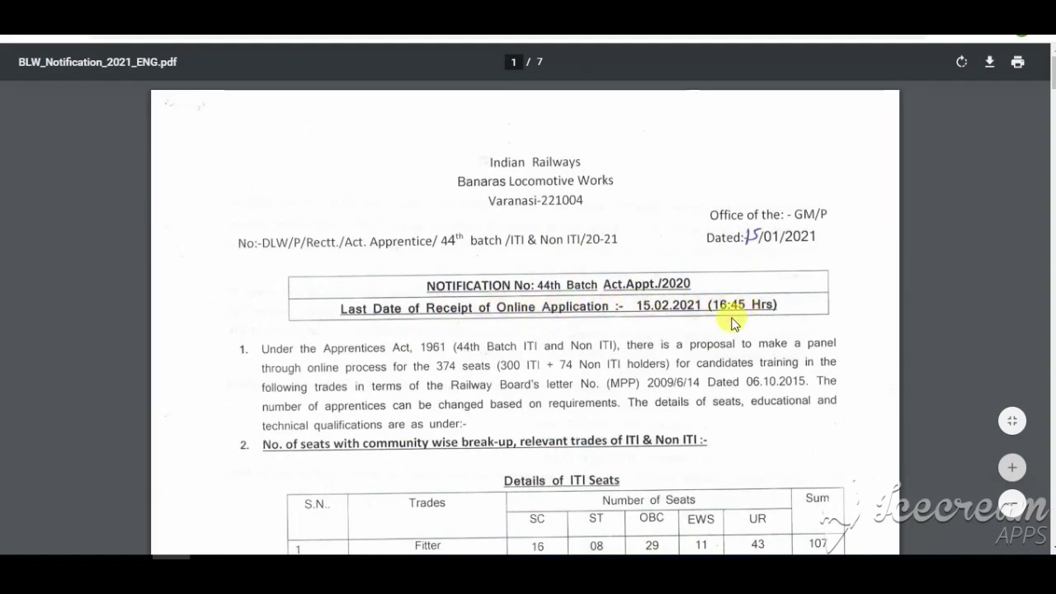
Step: Examine the ITI and Non ITI seat tables for the community-wise break-up of each trade
{"action": "scroll", "coordinate": [568, 343], "scroll_direction": "down", "scroll_amount": 1}
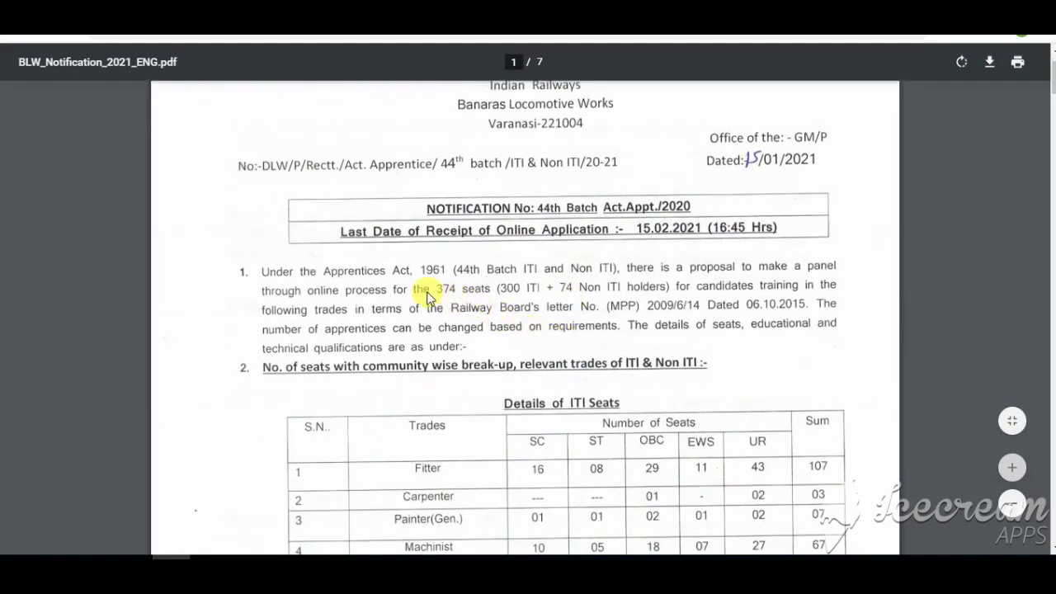
{"action": "left_click", "coordinate": [1014, 470]}
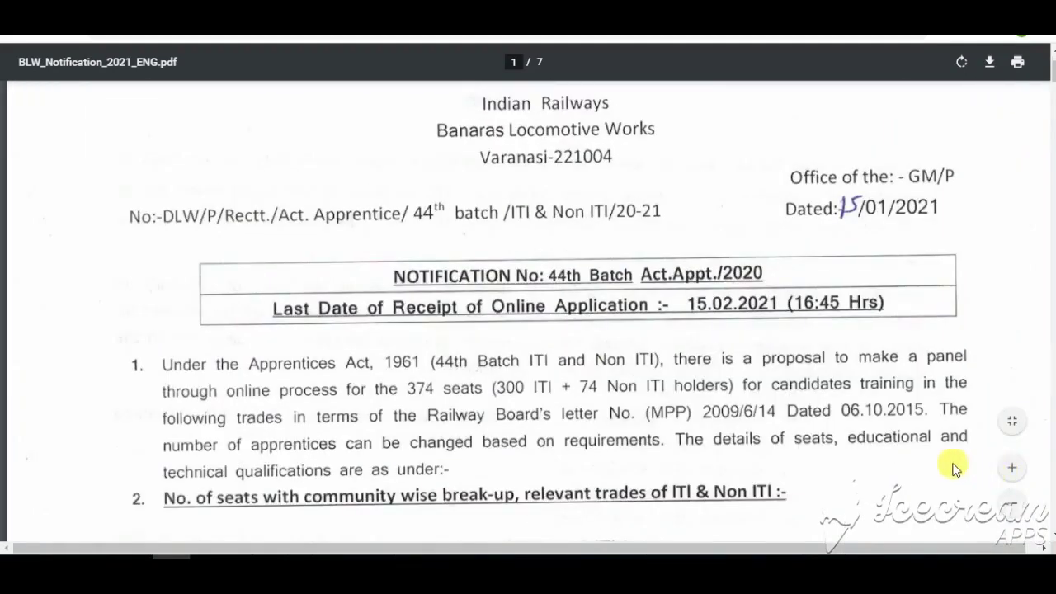
{"action": "left_click", "coordinate": [1020, 512]}
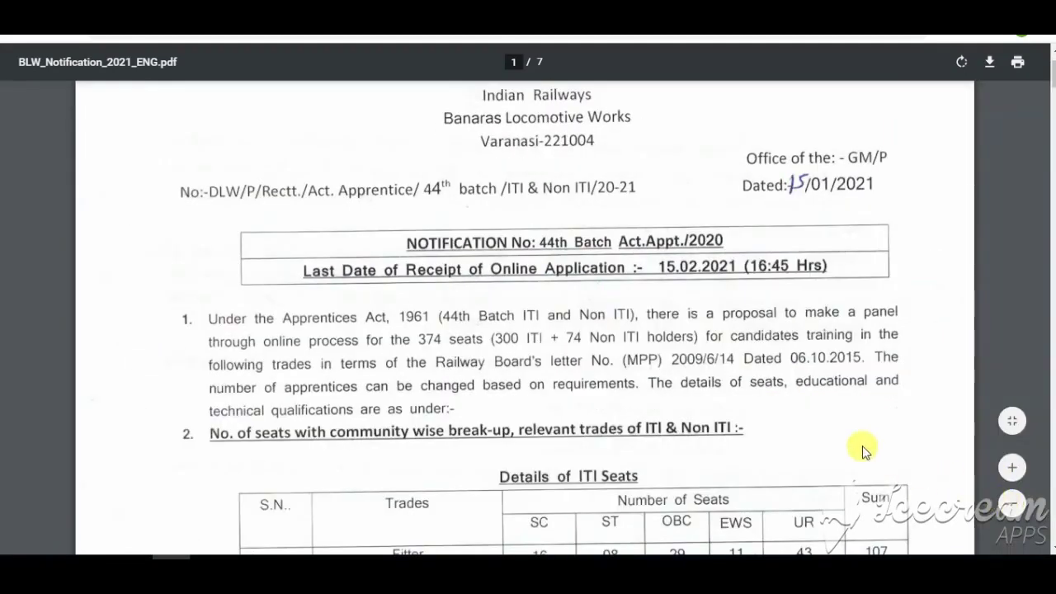
{"action": "scroll", "coordinate": [538, 337], "scroll_direction": "down", "scroll_amount": 1}
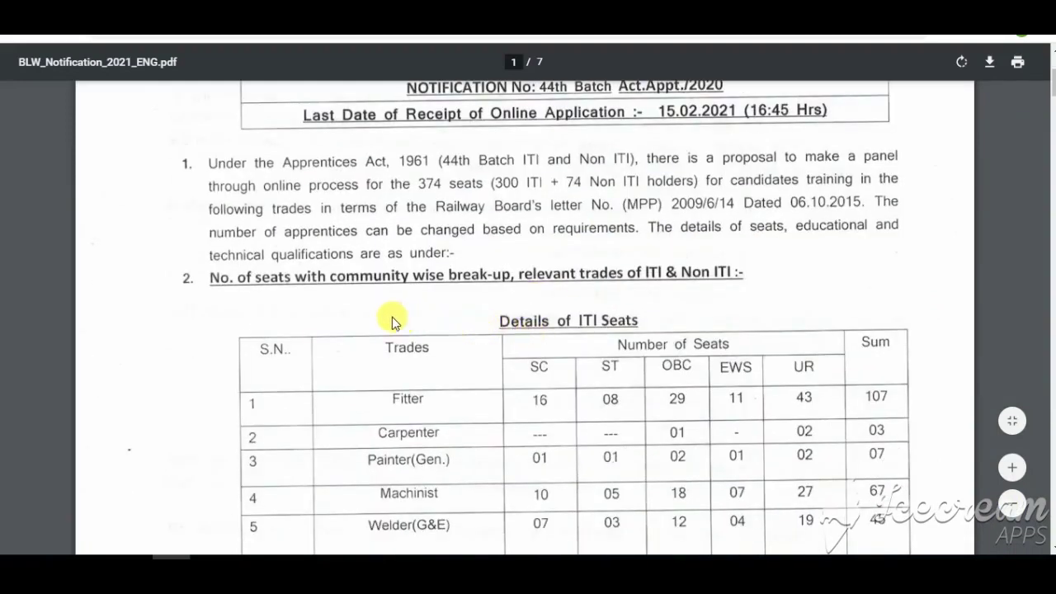
{"action": "scroll", "coordinate": [546, 318], "scroll_direction": "down", "scroll_amount": 1}
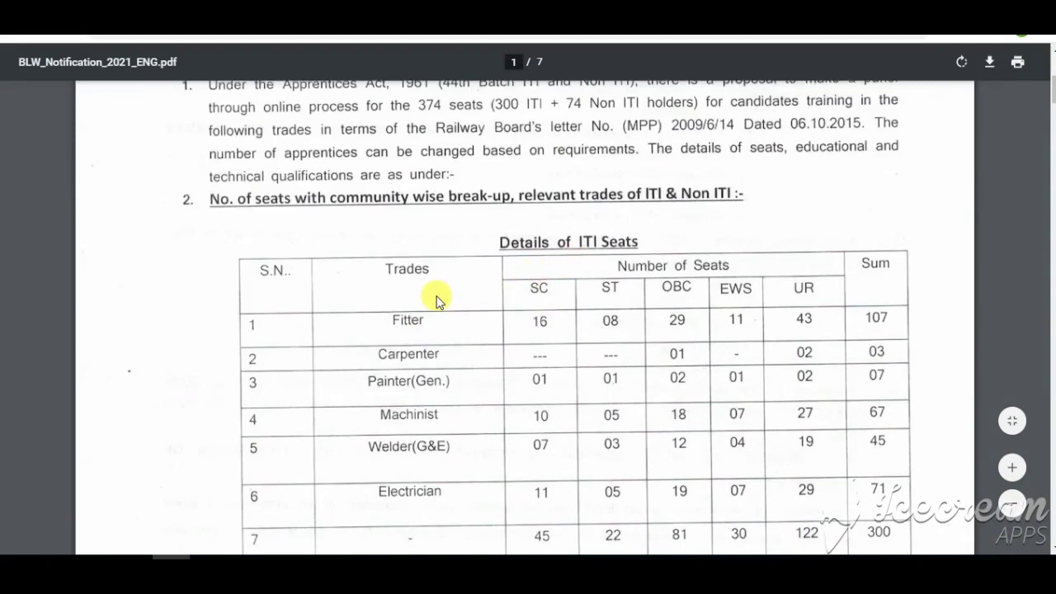
{"action": "scroll", "coordinate": [435, 289], "scroll_direction": "down", "scroll_amount": 1}
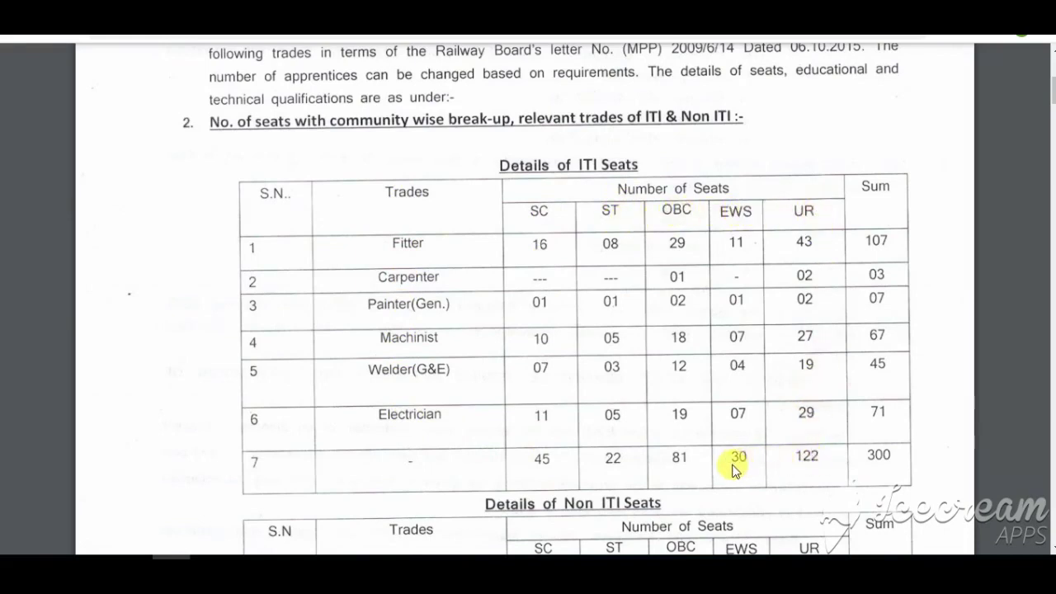
{"action": "scroll", "coordinate": [863, 379], "scroll_direction": "down", "scroll_amount": 2}
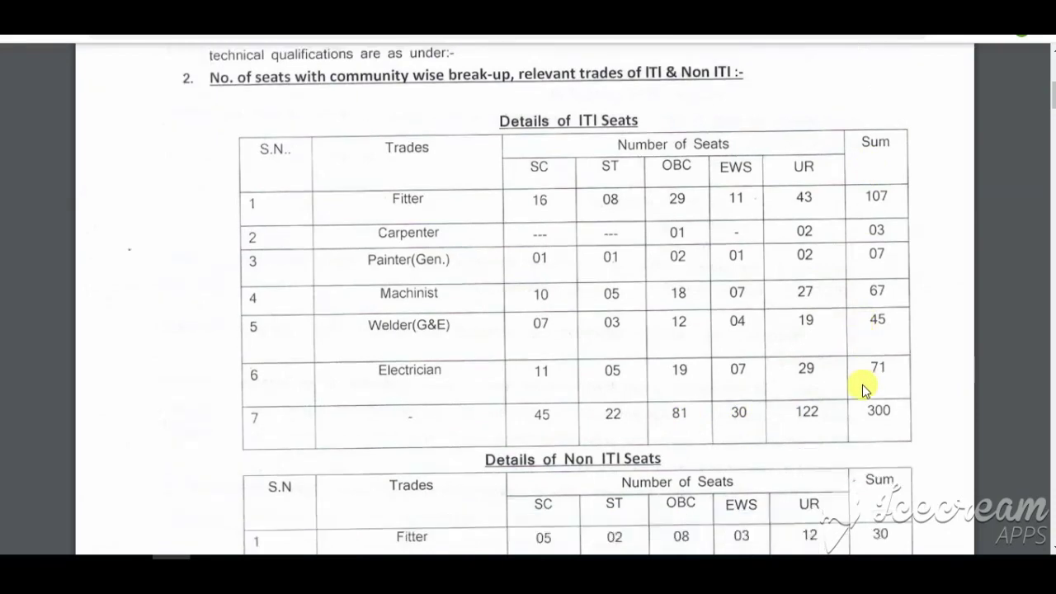
{"action": "scroll", "coordinate": [734, 405], "scroll_direction": "down", "scroll_amount": 4}
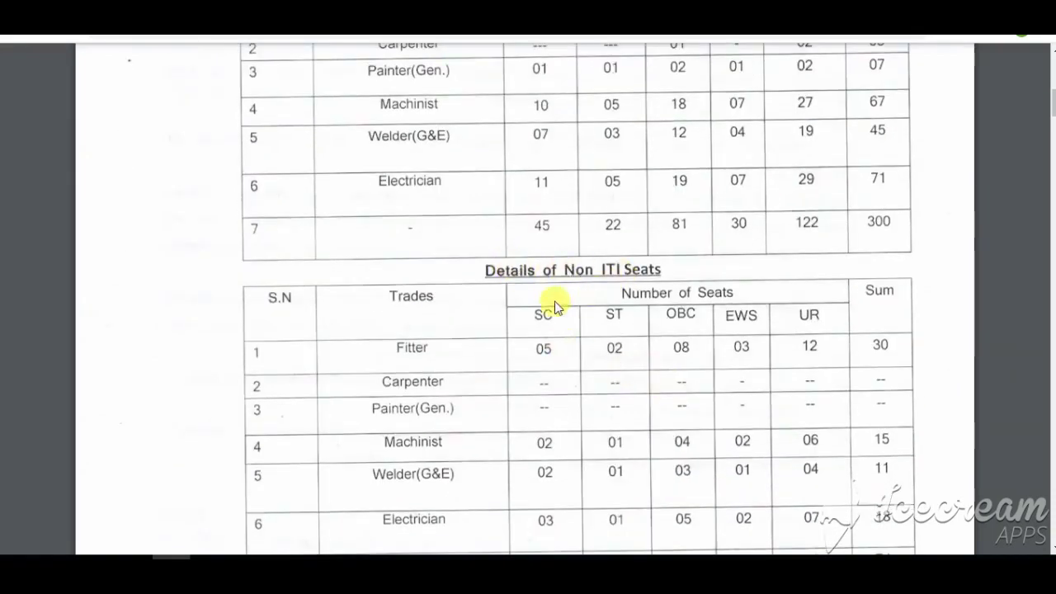
{"action": "scroll", "coordinate": [514, 316], "scroll_direction": "down", "scroll_amount": 4}
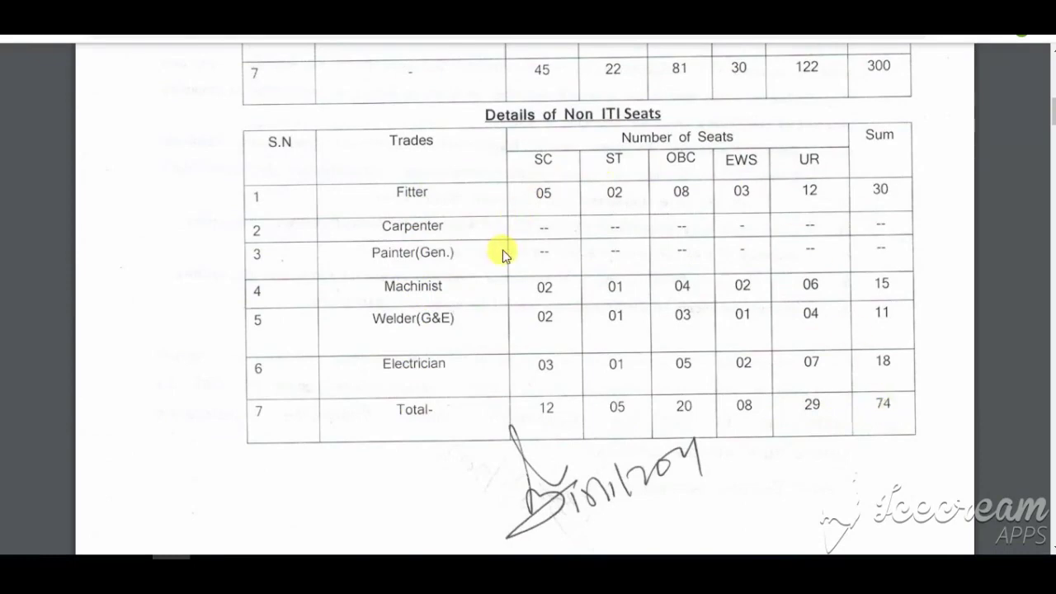
Step: Review the PWD, ex-serviceman and community reservation rules and the EWS income certificate requirements on page 2
{"action": "scroll", "coordinate": [503, 255], "scroll_direction": "down", "scroll_amount": 5}
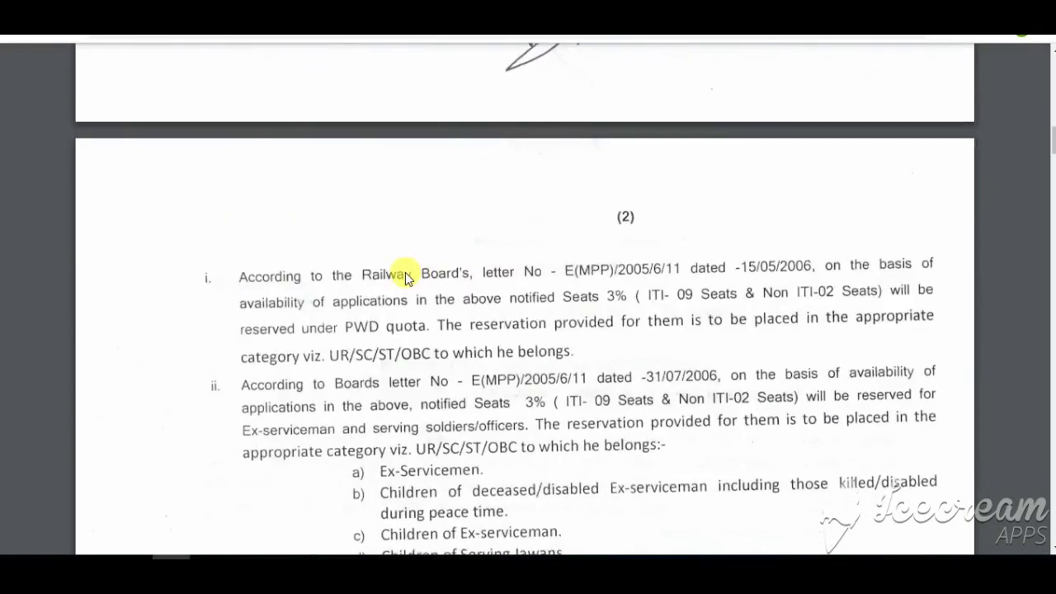
{"action": "scroll", "coordinate": [405, 273], "scroll_direction": "down", "scroll_amount": 3}
{"action": "scroll", "coordinate": [425, 219], "scroll_direction": "up", "scroll_amount": 1}
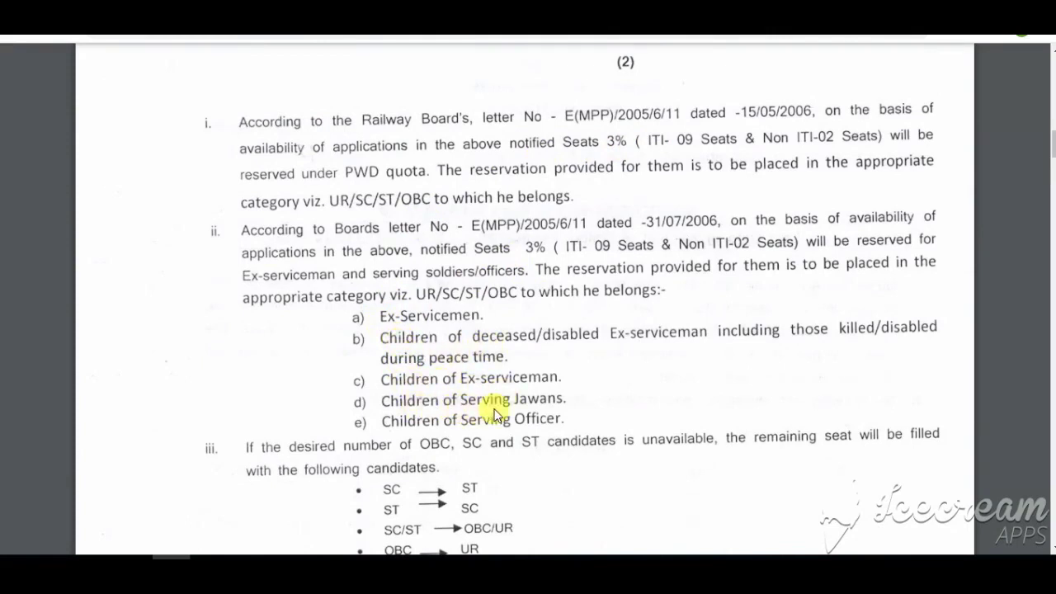
{"action": "scroll", "coordinate": [528, 401], "scroll_direction": "down", "scroll_amount": 1}
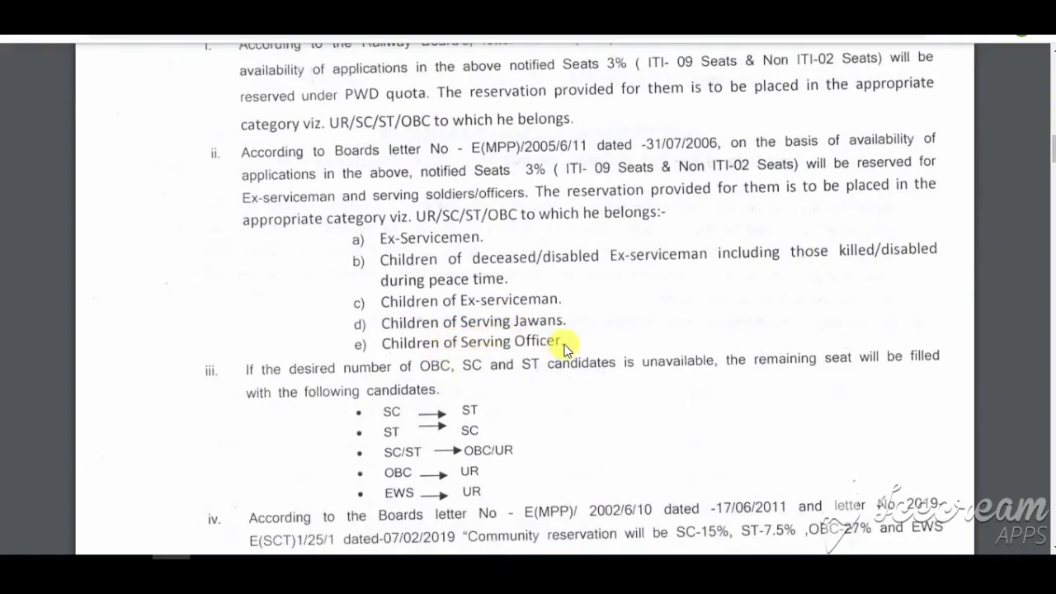
{"action": "scroll", "coordinate": [486, 339], "scroll_direction": "down", "scroll_amount": 2}
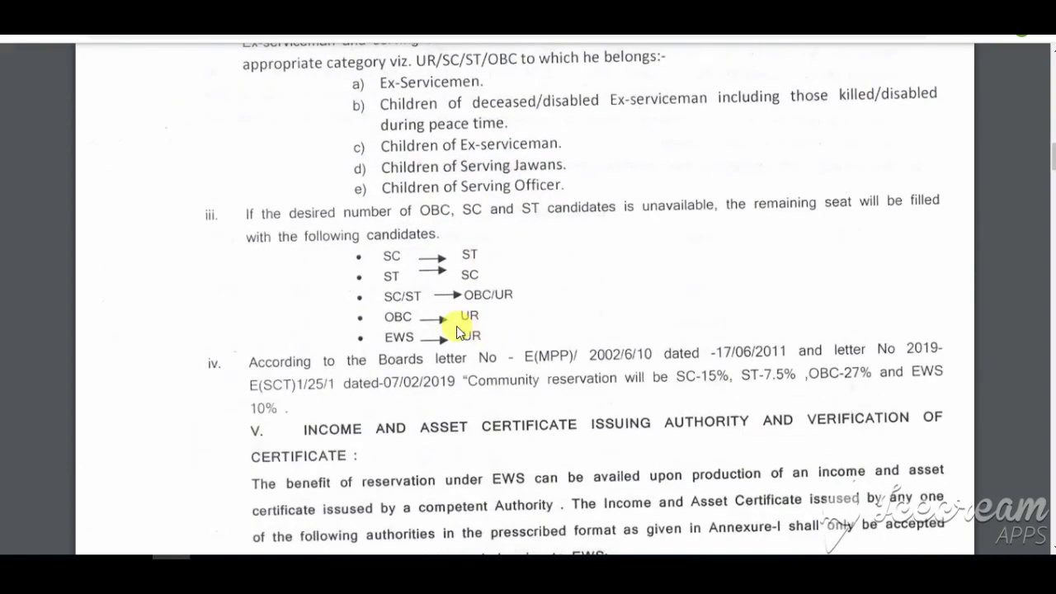
{"action": "scroll", "coordinate": [458, 327], "scroll_direction": "down", "scroll_amount": 2}
{"action": "scroll", "coordinate": [429, 302], "scroll_direction": "down", "scroll_amount": 2}
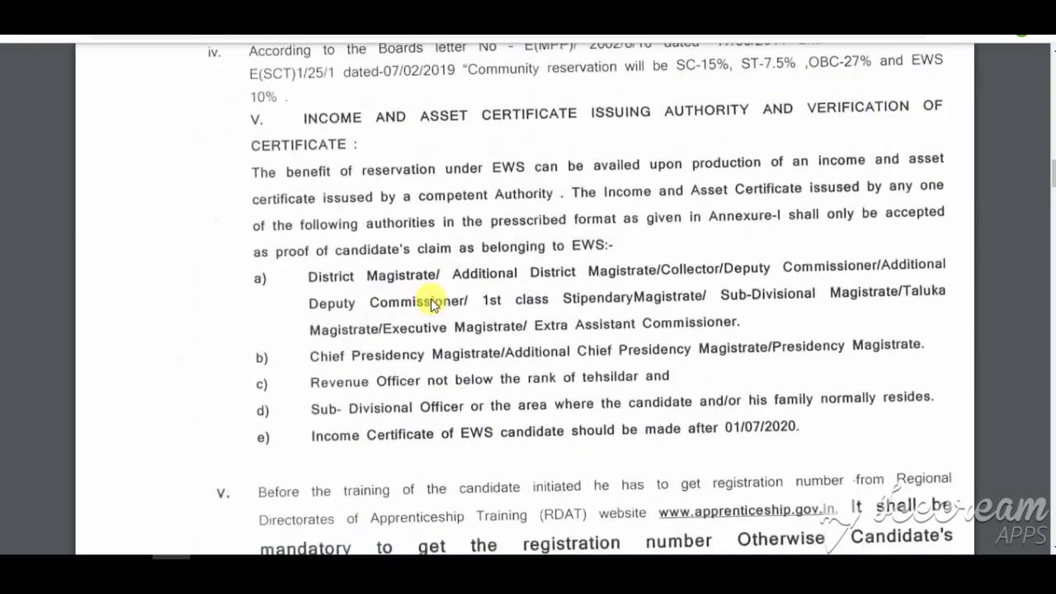
{"action": "scroll", "coordinate": [435, 272], "scroll_direction": "down", "scroll_amount": 3}
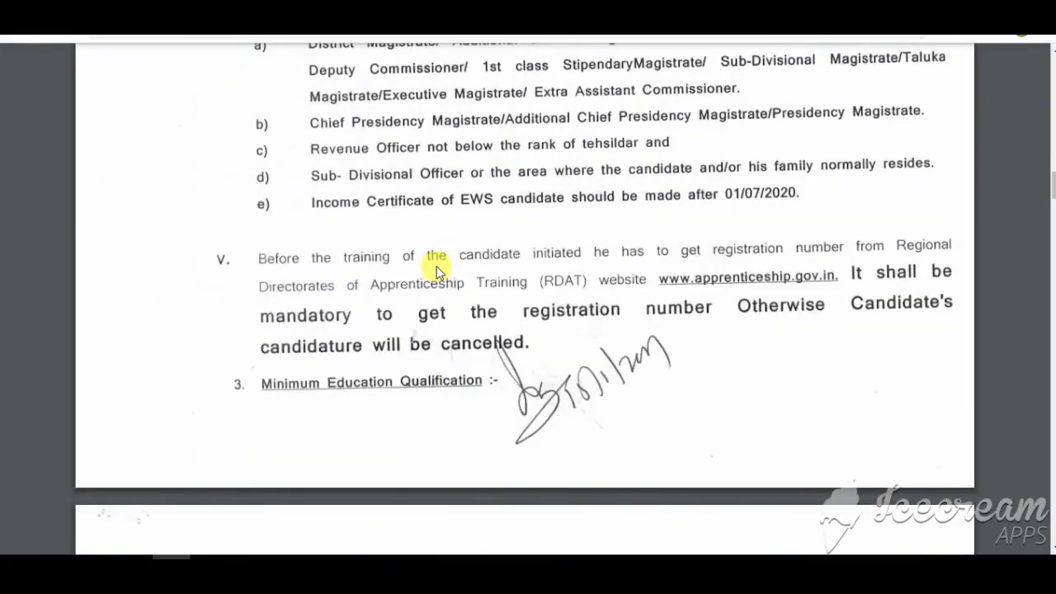
Step: Read the minimum education qualification and the age limits with their category relaxations for Non ITI and ITI candidates
{"action": "scroll", "coordinate": [438, 272], "scroll_direction": "down", "scroll_amount": 3}
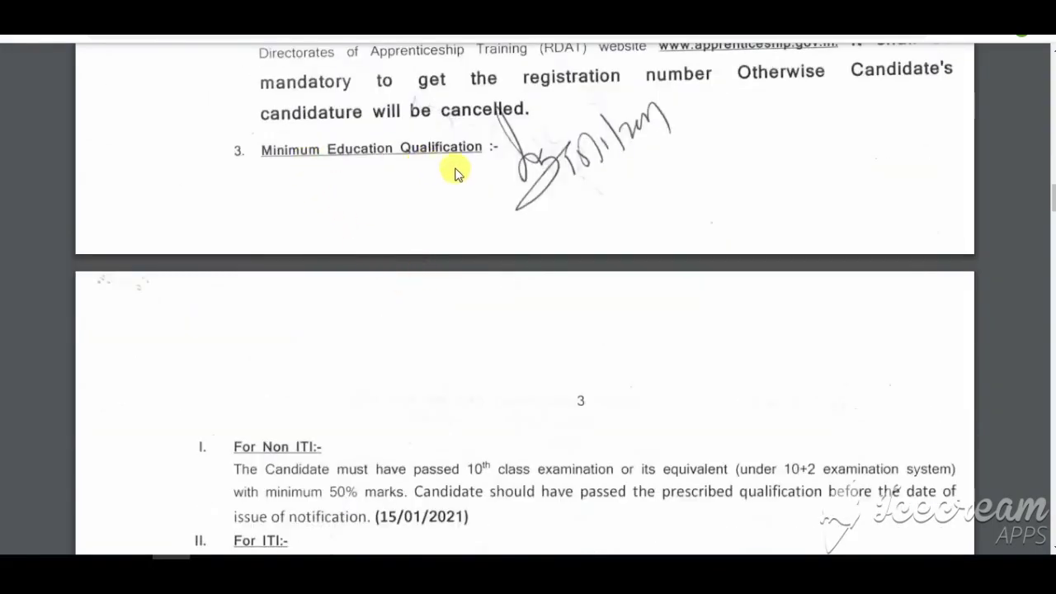
{"action": "scroll", "coordinate": [456, 173], "scroll_direction": "down", "scroll_amount": 3}
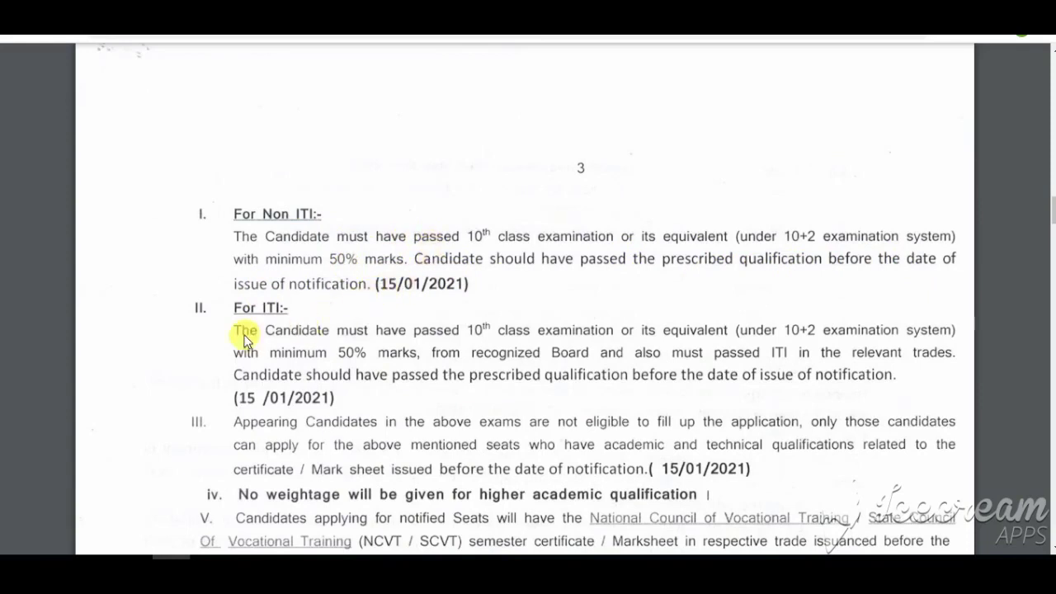
{"action": "scroll", "coordinate": [253, 331], "scroll_direction": "down", "scroll_amount": 2}
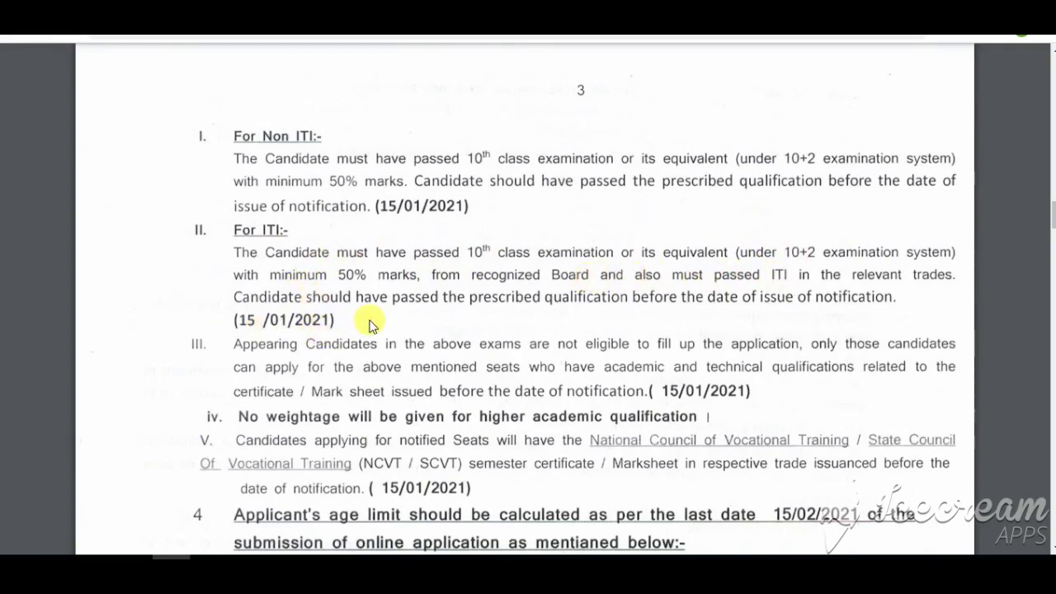
{"action": "scroll", "coordinate": [363, 322], "scroll_direction": "down", "scroll_amount": 3}
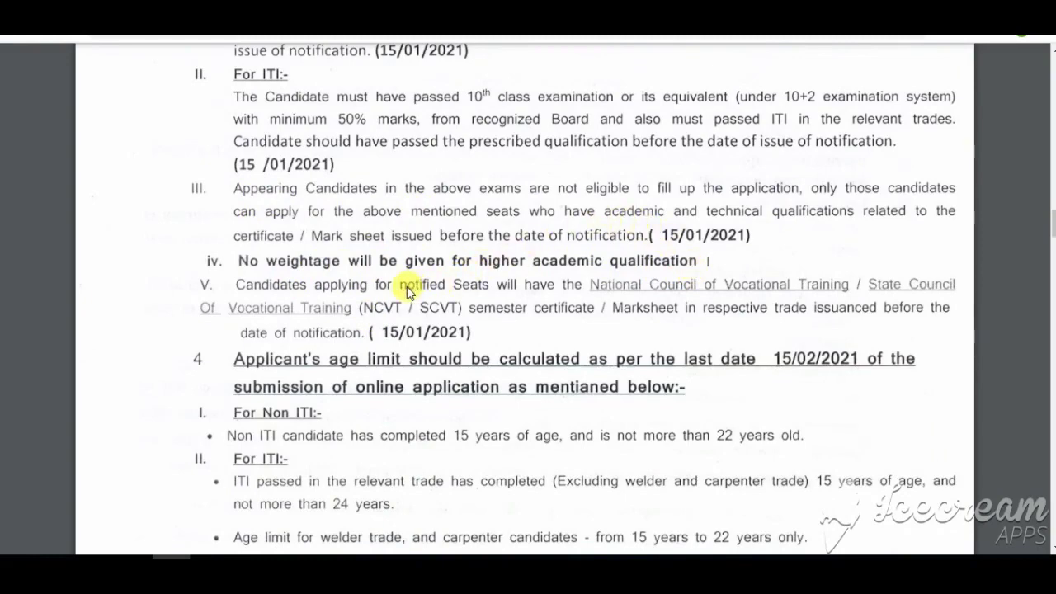
{"action": "scroll", "coordinate": [406, 288], "scroll_direction": "down", "scroll_amount": 1}
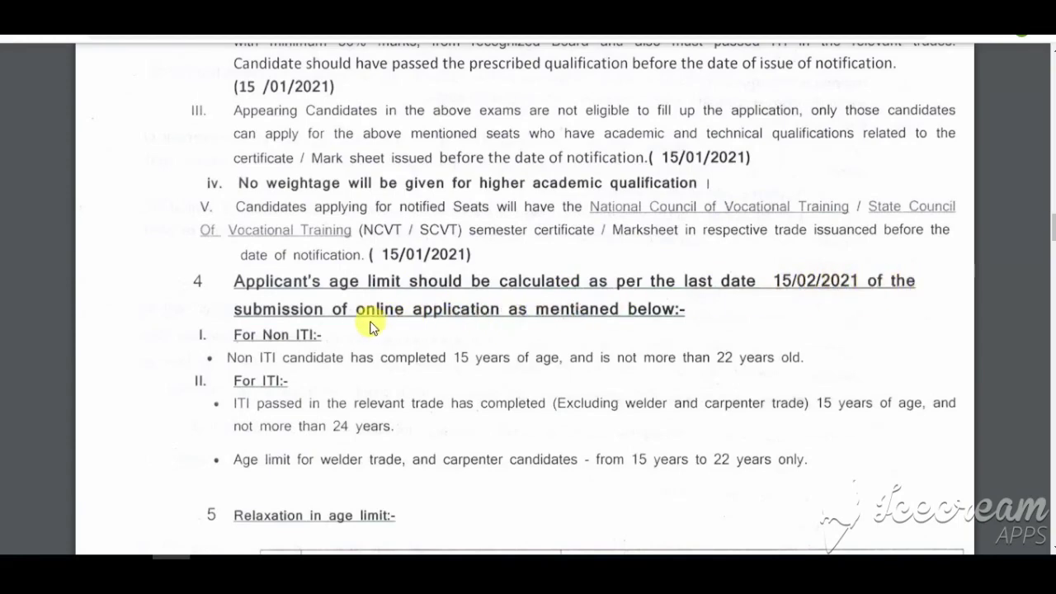
{"action": "scroll", "coordinate": [364, 324], "scroll_direction": "down", "scroll_amount": 1}
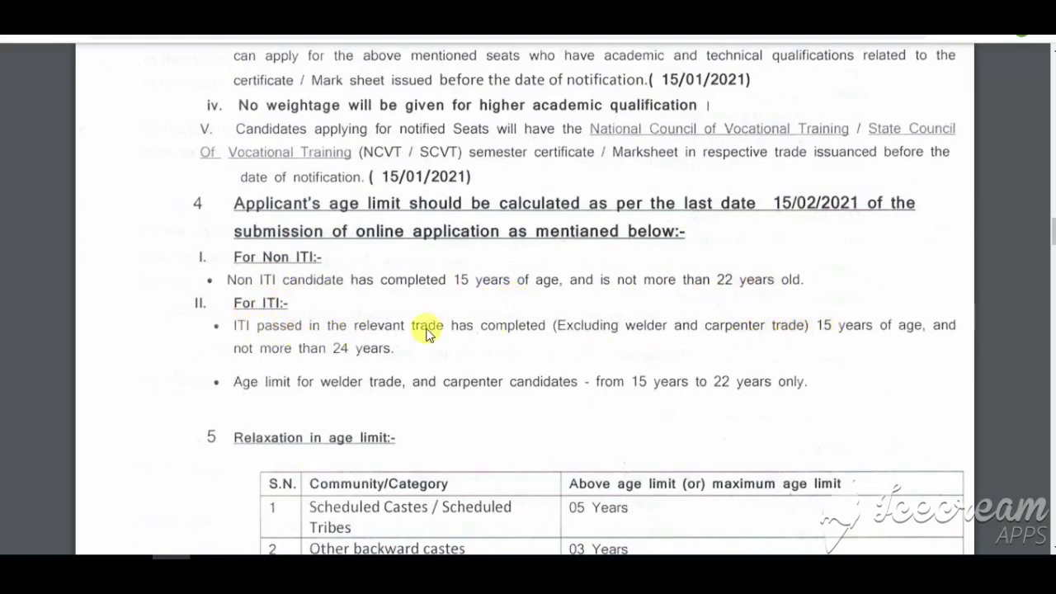
{"action": "scroll", "coordinate": [363, 353], "scroll_direction": "down", "scroll_amount": 1}
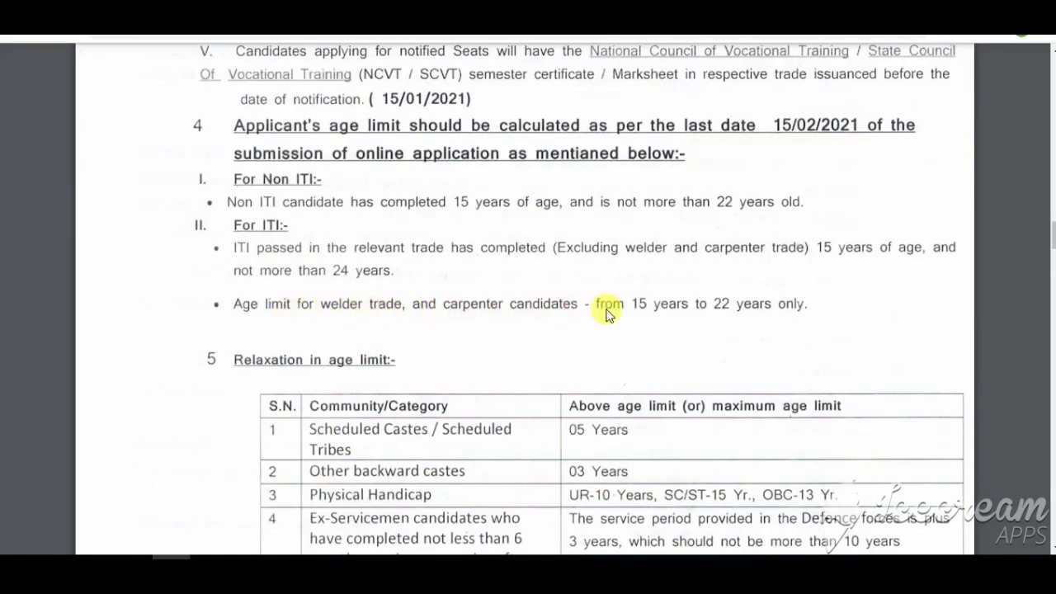
{"action": "scroll", "coordinate": [731, 302], "scroll_direction": "down", "scroll_amount": 2}
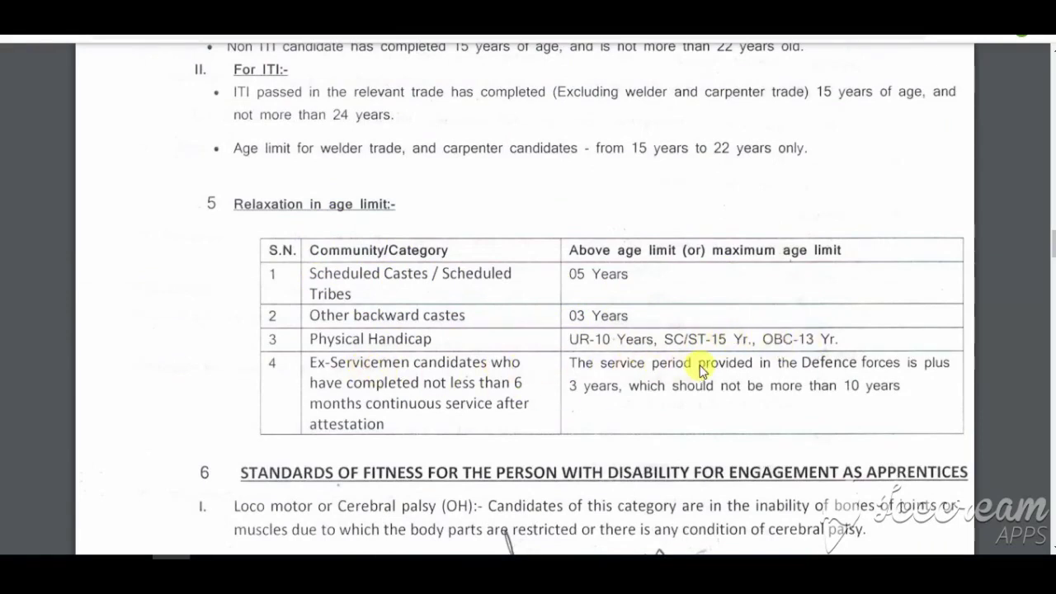
{"action": "scroll", "coordinate": [595, 372], "scroll_direction": "down", "scroll_amount": 2}
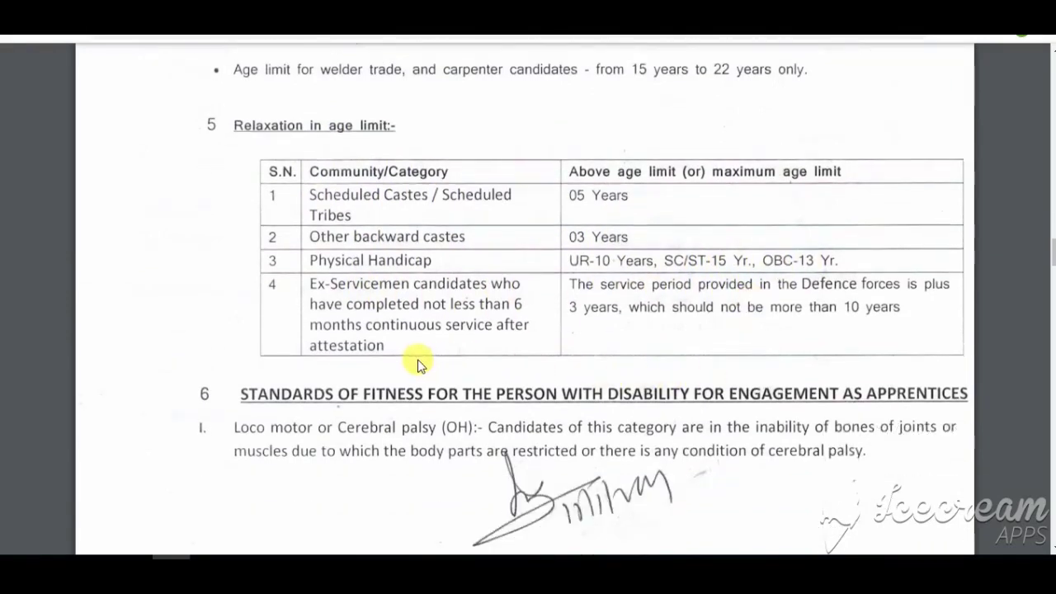
Step: Review the fitness standards for candidates with disabilities and the basis of selection
{"action": "scroll", "coordinate": [404, 338], "scroll_direction": "down", "scroll_amount": 3}
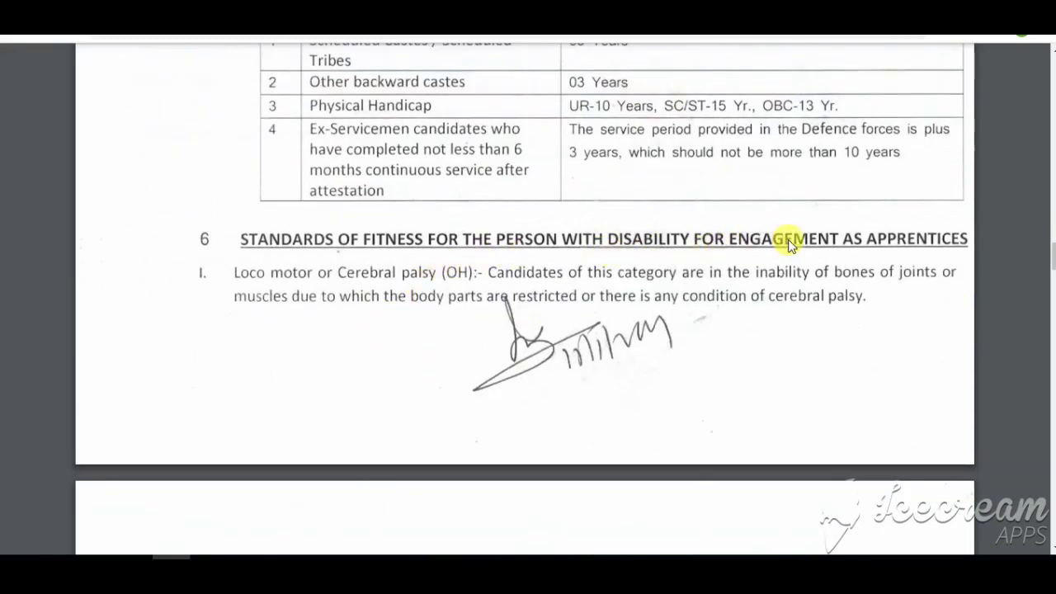
{"action": "scroll", "coordinate": [816, 234], "scroll_direction": "down", "scroll_amount": 3}
{"action": "scroll", "coordinate": [582, 239], "scroll_direction": "down", "scroll_amount": 4}
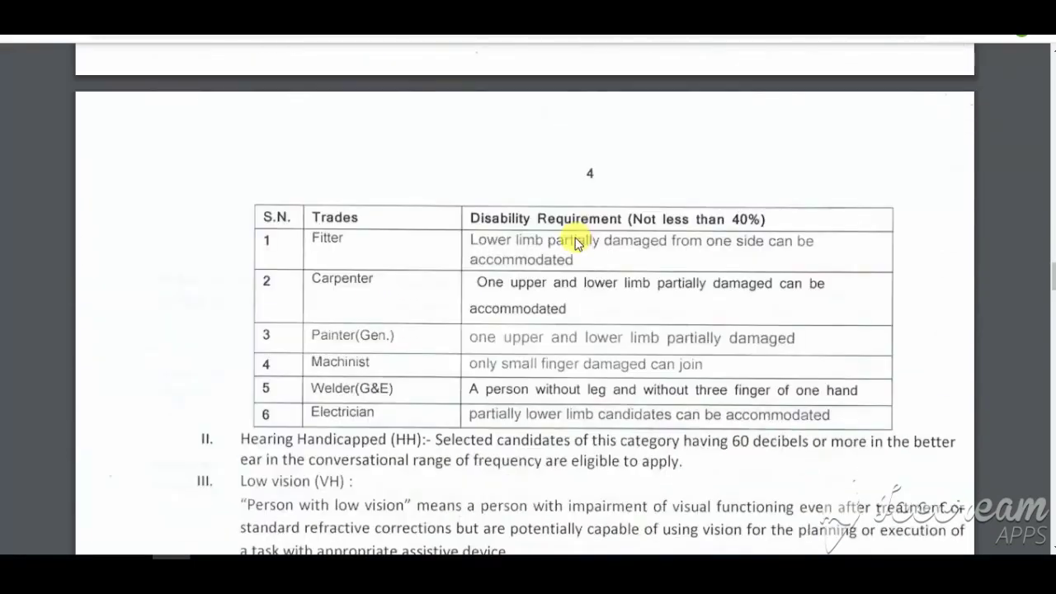
{"action": "scroll", "coordinate": [462, 240], "scroll_direction": "down", "scroll_amount": 4}
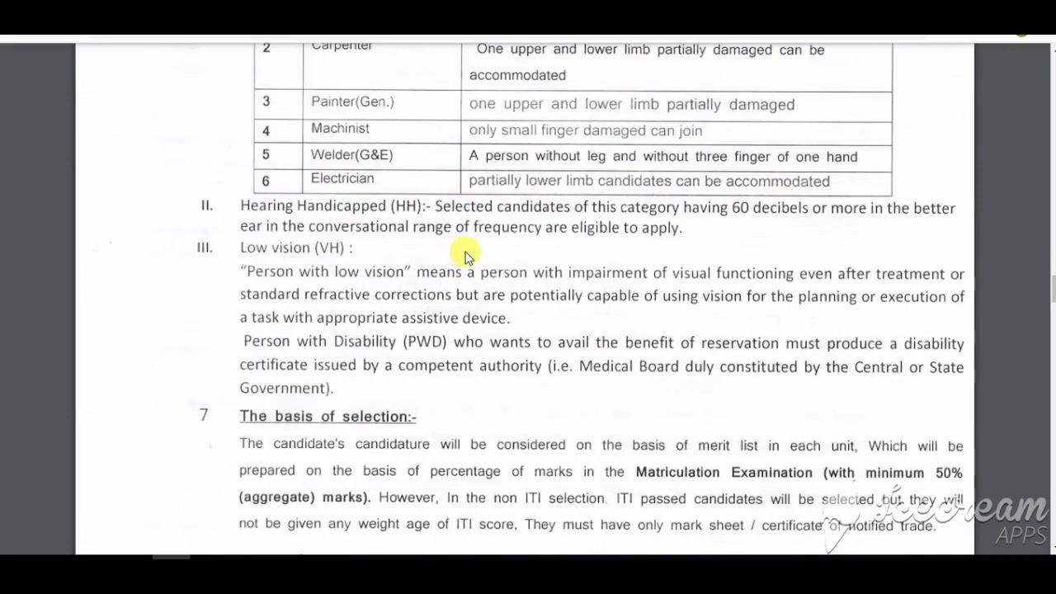
{"action": "scroll", "coordinate": [463, 264], "scroll_direction": "down", "scroll_amount": 1}
{"action": "scroll", "coordinate": [439, 286], "scroll_direction": "down", "scroll_amount": 1}
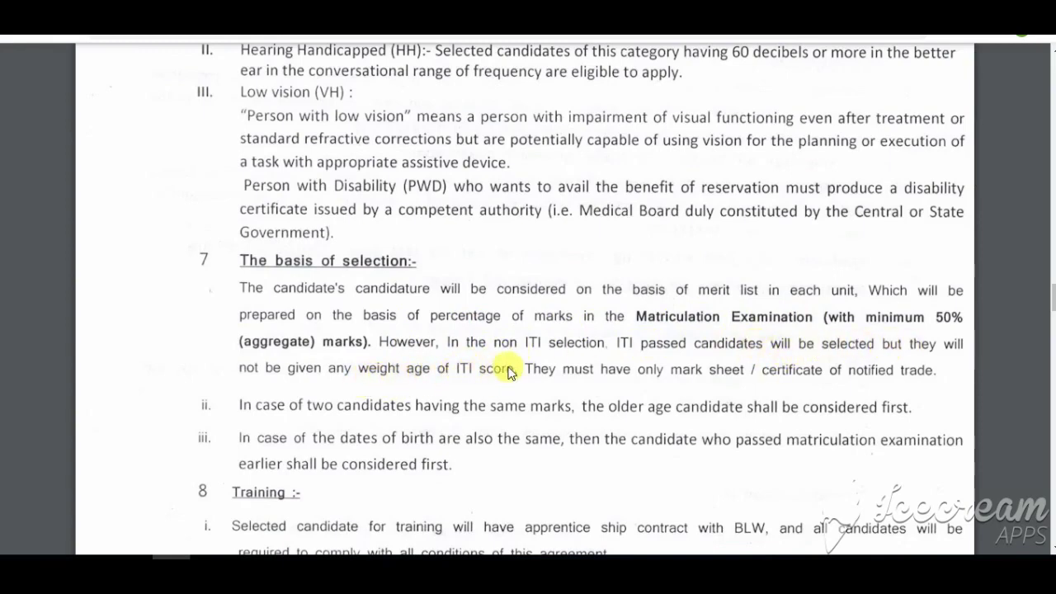
{"action": "scroll", "coordinate": [578, 363], "scroll_direction": "down", "scroll_amount": 3}
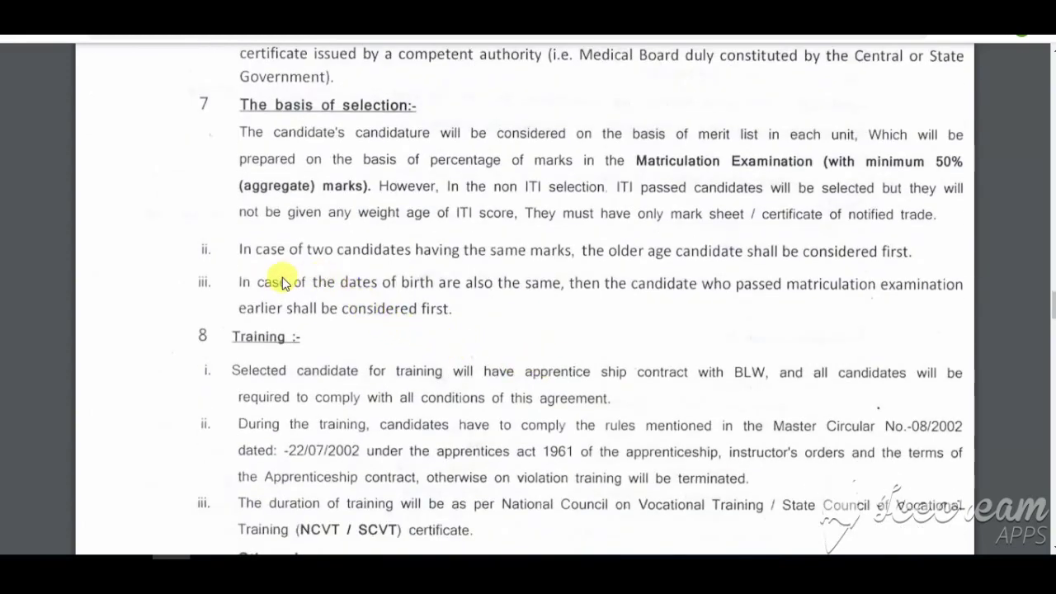
Step: Read the training conditions and the general application instructions, including the application fee rules and last date
{"action": "scroll", "coordinate": [279, 286], "scroll_direction": "down", "scroll_amount": 2}
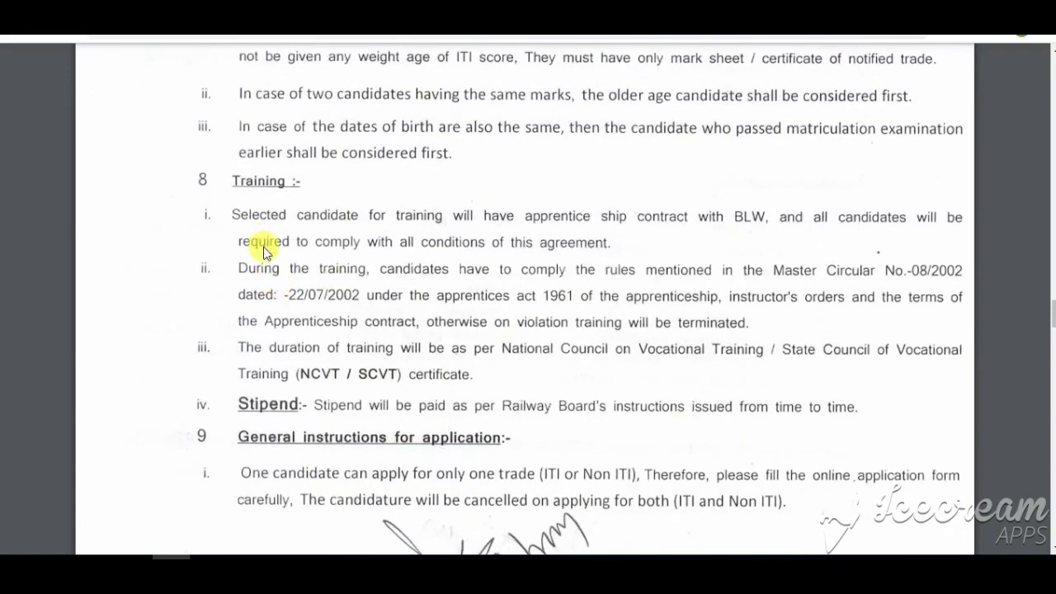
{"action": "scroll", "coordinate": [272, 264], "scroll_direction": "down", "scroll_amount": 3}
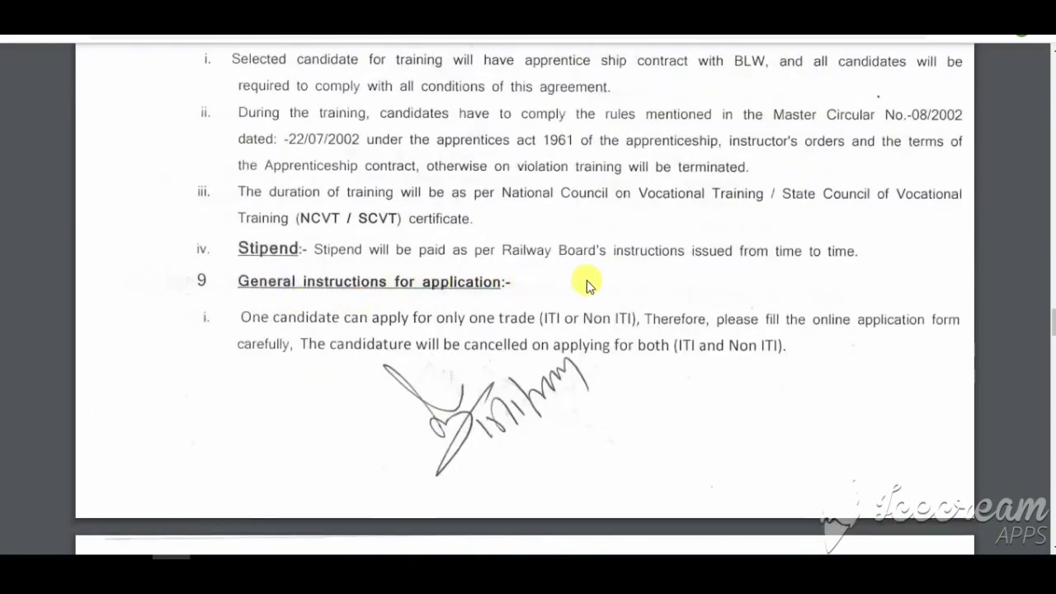
{"action": "scroll", "coordinate": [485, 314], "scroll_direction": "down", "scroll_amount": 9}
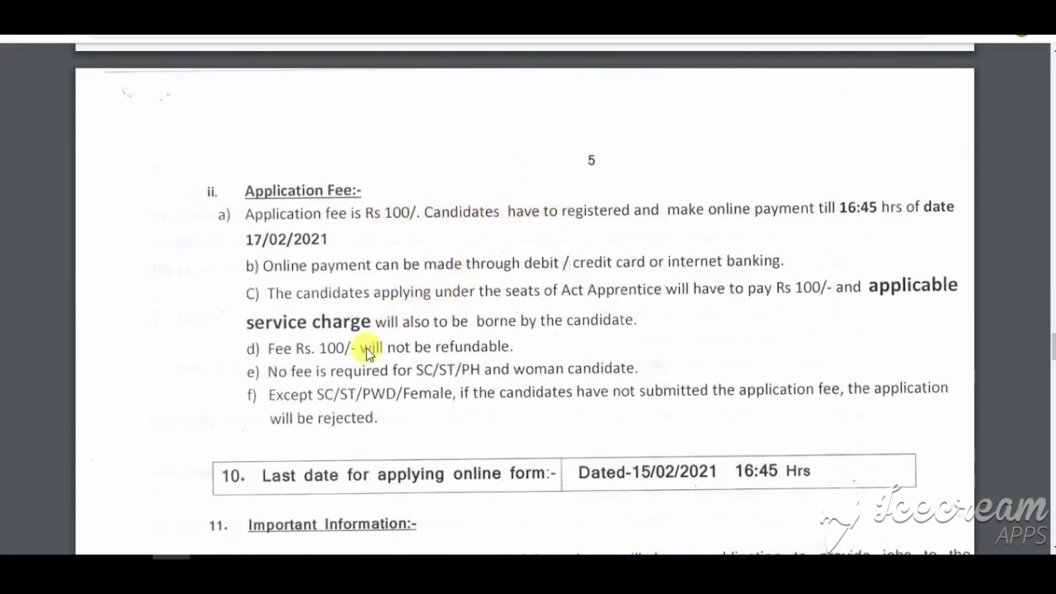
{"action": "scroll", "coordinate": [373, 345], "scroll_direction": "down", "scroll_amount": 2}
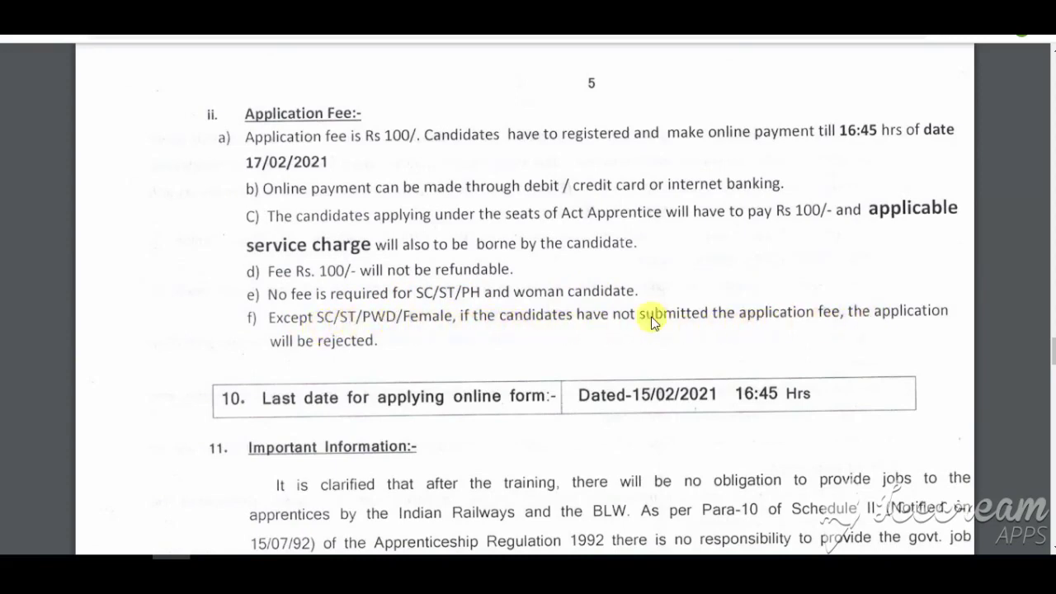
{"action": "scroll", "coordinate": [390, 347], "scroll_direction": "down", "scroll_amount": 2}
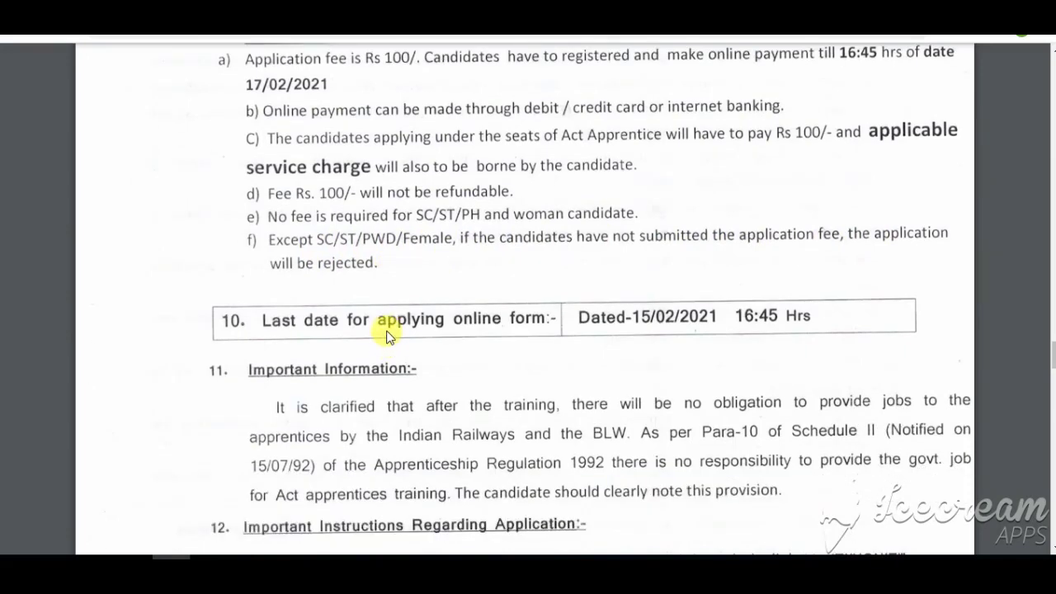
{"action": "scroll", "coordinate": [386, 332], "scroll_direction": "down", "scroll_amount": 2}
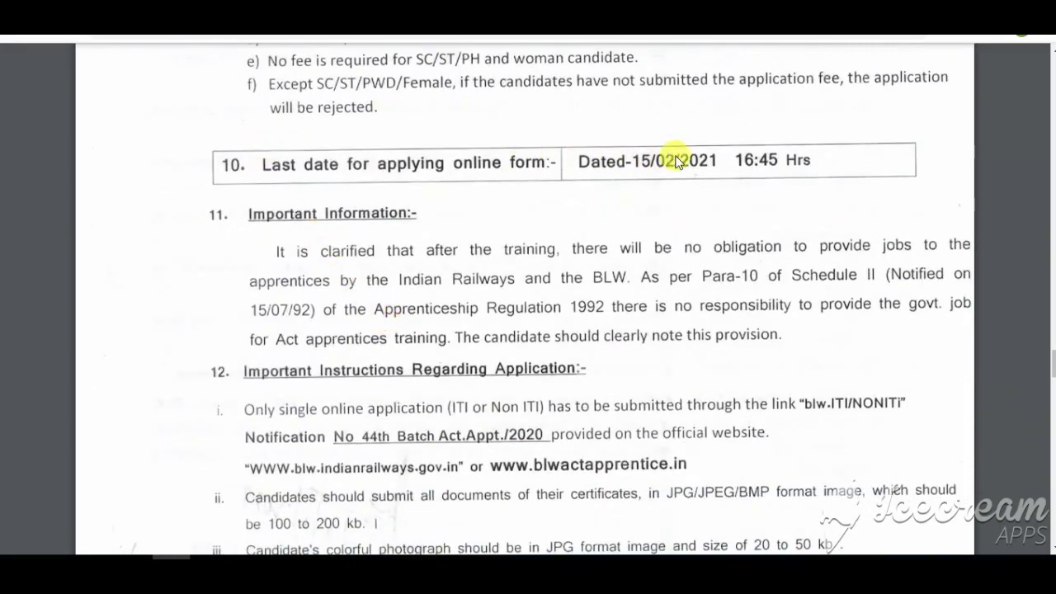
Step: Read the important information on post-training jobs and the application instructions on document formats, photo size and required certificates
{"action": "scroll", "coordinate": [373, 247], "scroll_direction": "down", "scroll_amount": 2}
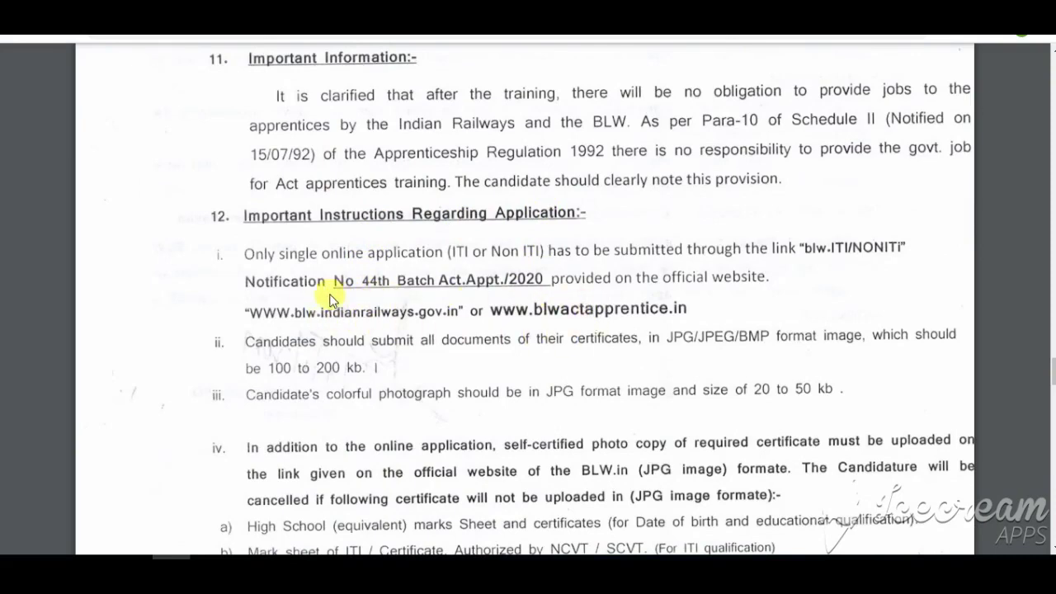
{"action": "scroll", "coordinate": [635, 313], "scroll_direction": "down", "scroll_amount": 3}
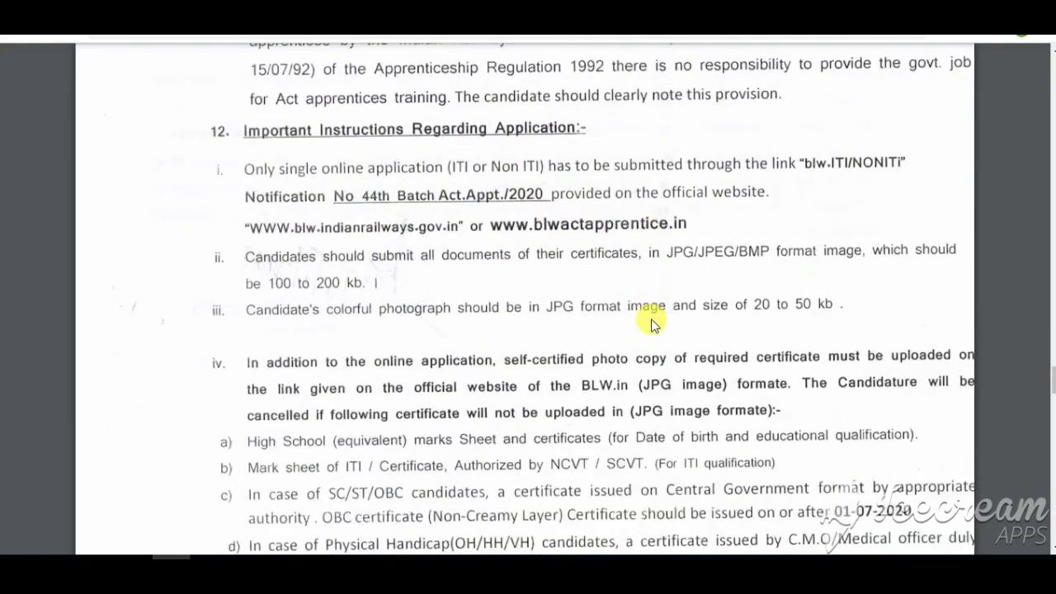
{"action": "scroll", "coordinate": [423, 302], "scroll_direction": "down", "scroll_amount": 2}
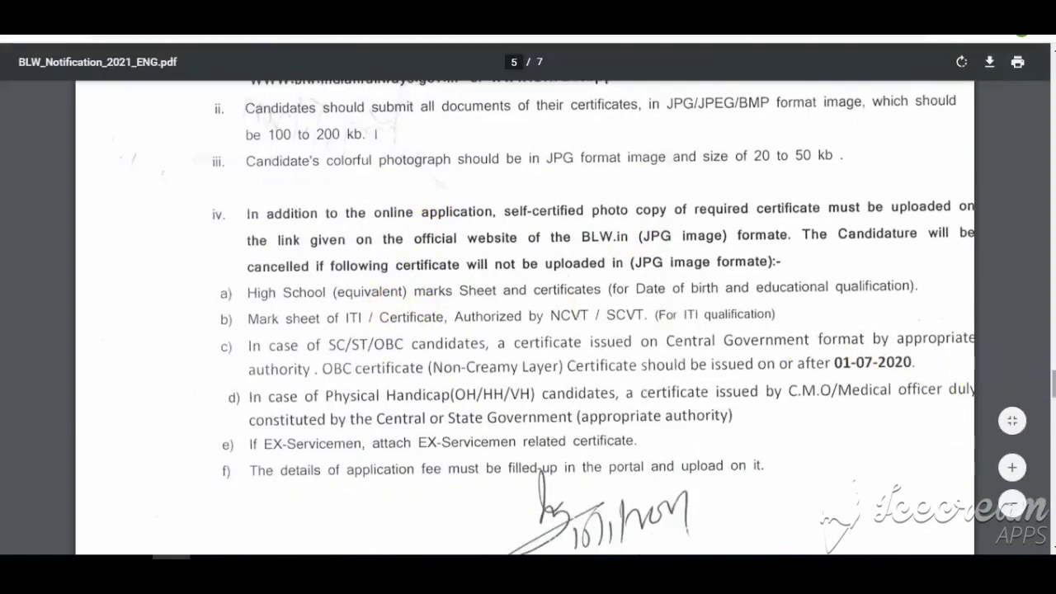
{"action": "scroll", "coordinate": [840, 332], "scroll_direction": "up", "scroll_amount": 5}
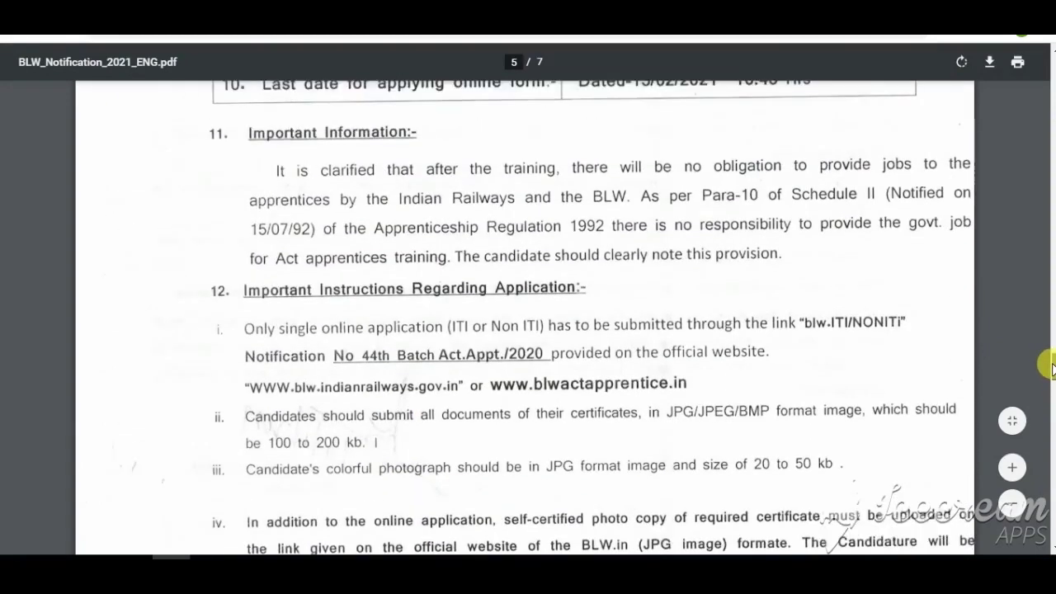
{"action": "scroll", "coordinate": [712, 303], "scroll_direction": "down", "scroll_amount": 2}
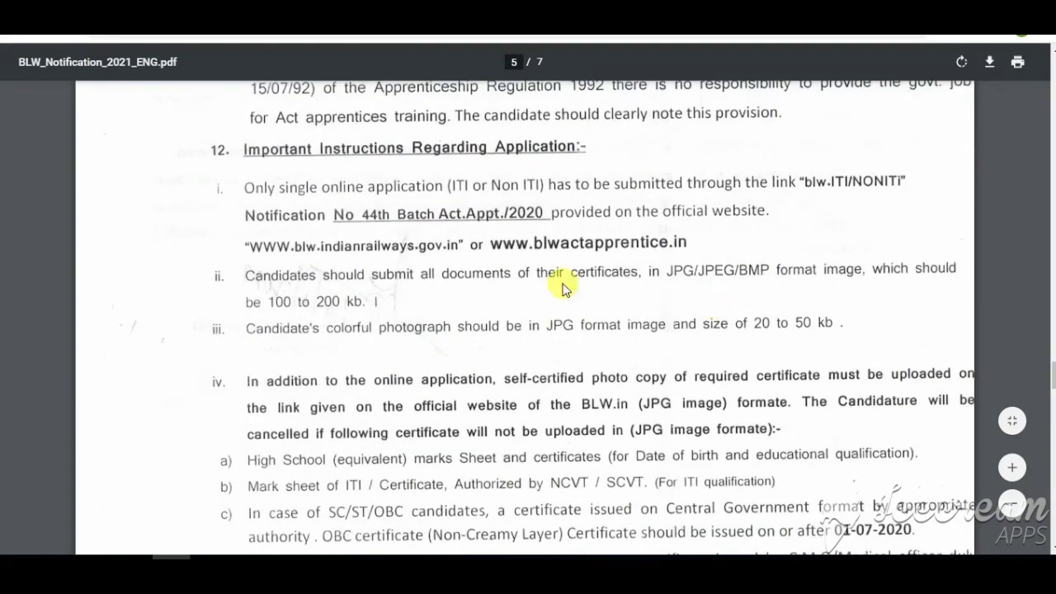
{"action": "scroll", "coordinate": [522, 283], "scroll_direction": "down", "scroll_amount": 1}
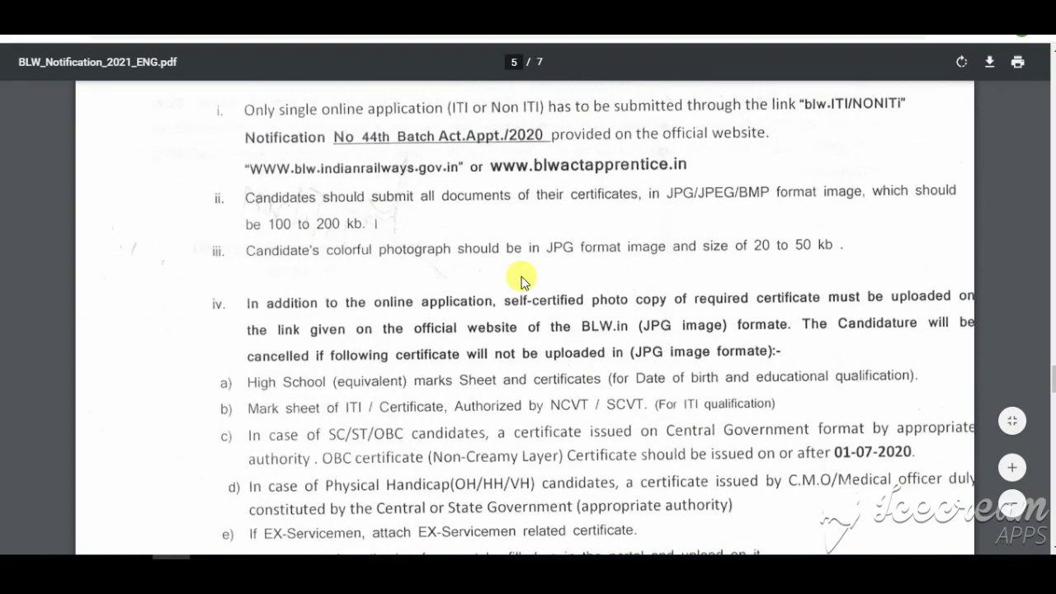
{"action": "scroll", "coordinate": [523, 281], "scroll_direction": "up", "scroll_amount": 1}
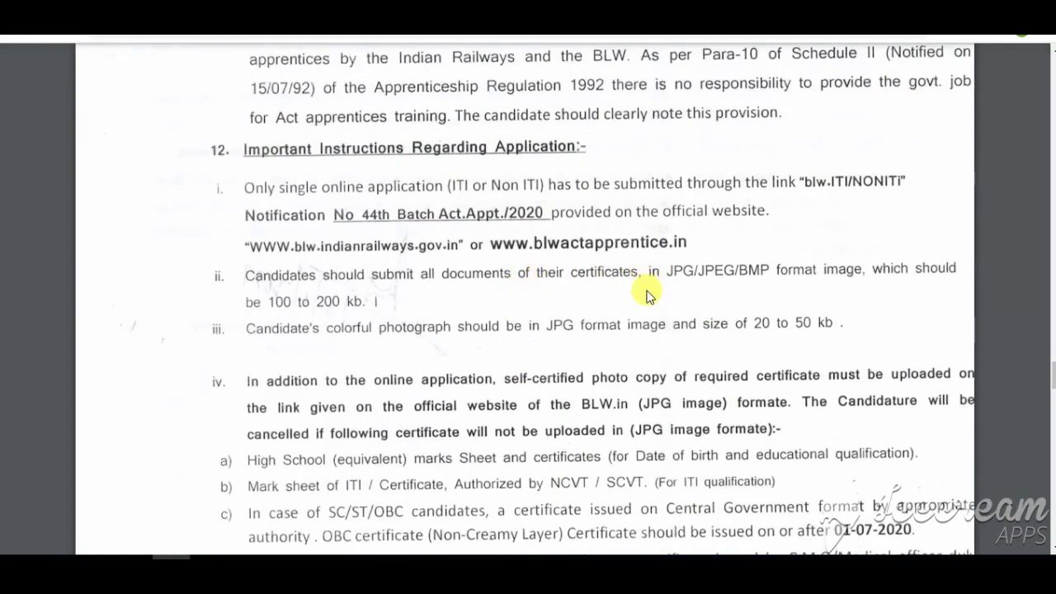
{"action": "scroll", "coordinate": [648, 295], "scroll_direction": "up", "scroll_amount": 3}
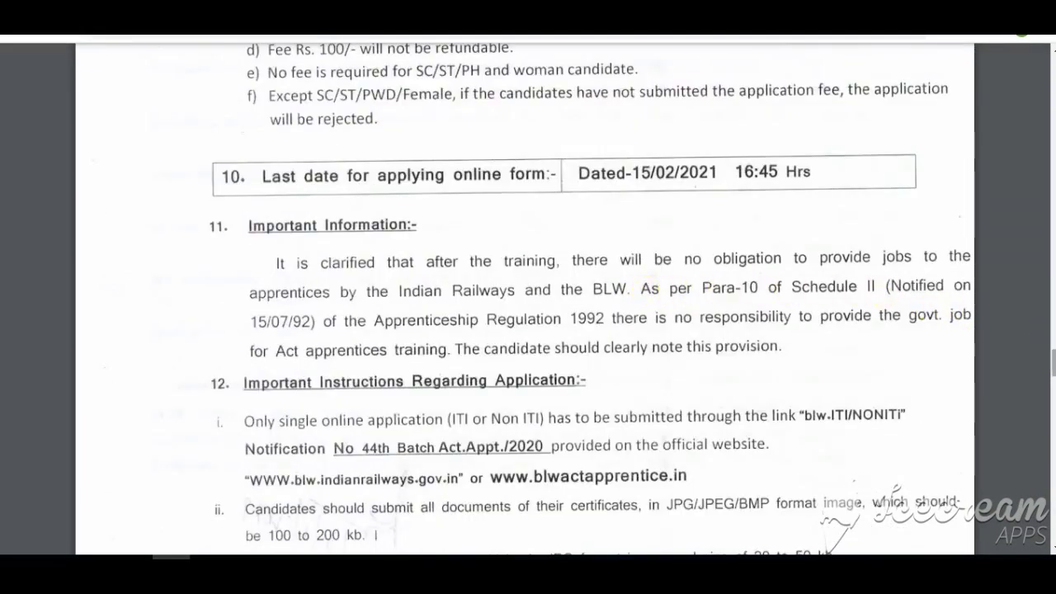
{"action": "scroll", "coordinate": [896, 332], "scroll_direction": "up", "scroll_amount": 1}
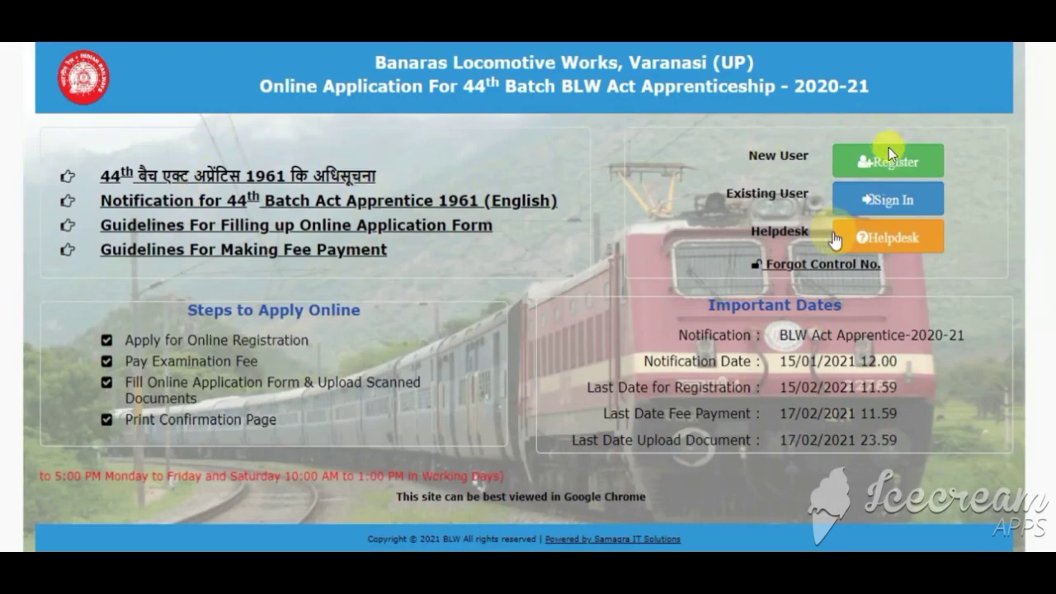
Step: Open the new user registration form for the 44th Batch apprenticeship and set the application type to ITI
{"action": "left_click", "coordinate": [841, 165]}
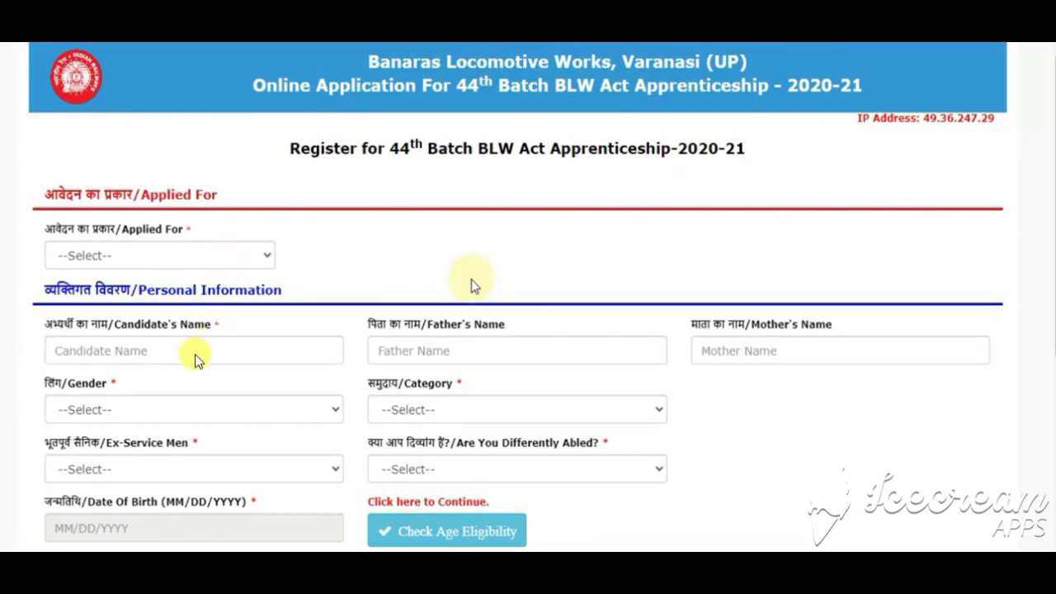
{"action": "scroll", "coordinate": [198, 354], "scroll_direction": "down", "scroll_amount": 1}
{"action": "left_click", "coordinate": [198, 210]}
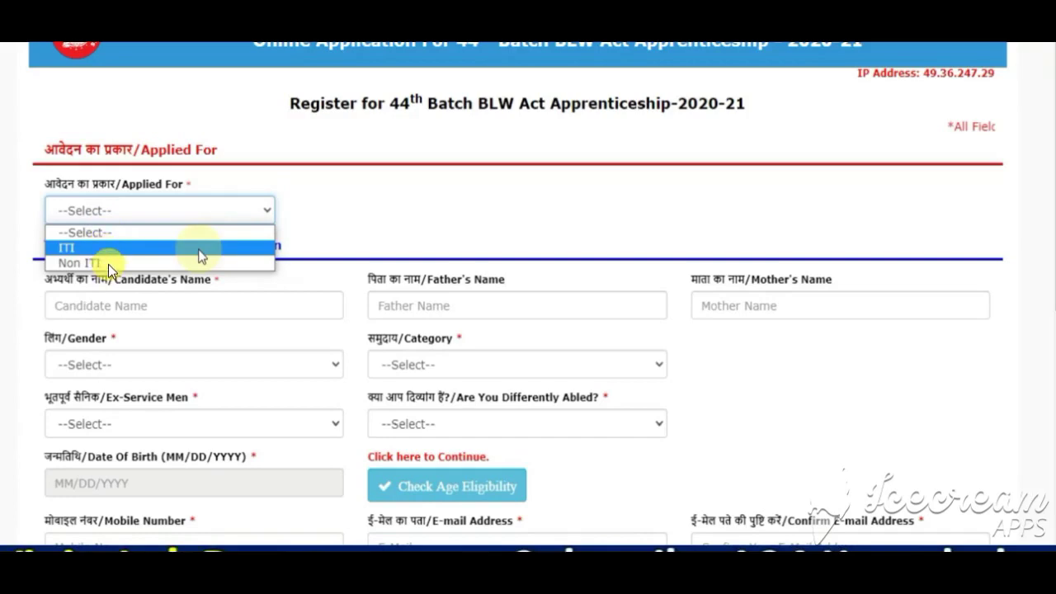
{"action": "left_click", "coordinate": [198, 248]}
{"action": "scroll", "coordinate": [746, 245], "scroll_direction": "up", "scroll_amount": 1}
{"action": "left_click", "coordinate": [745, 248]}
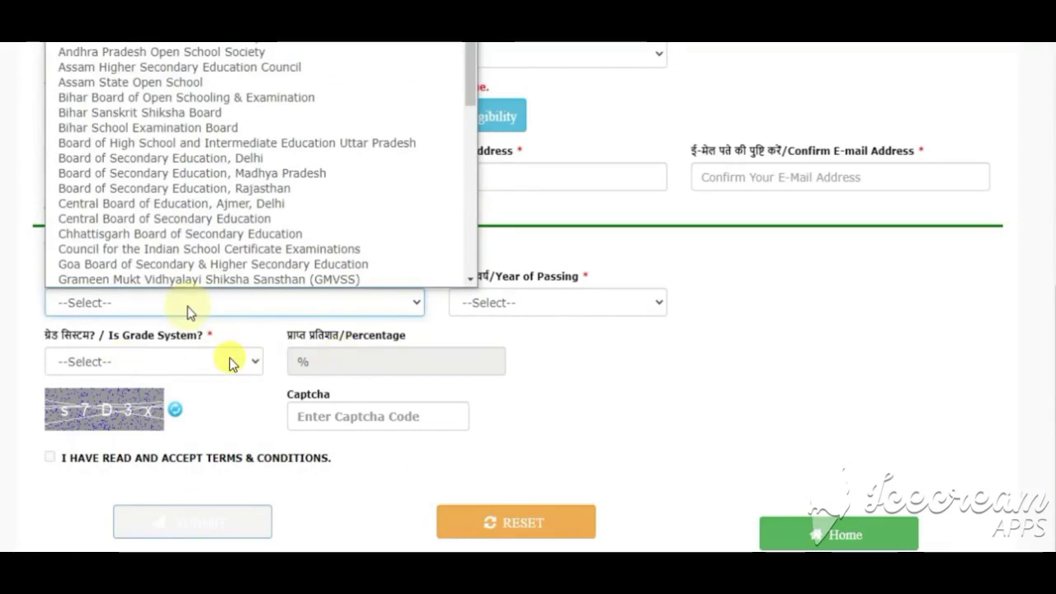
Step: Select Board of Secondary Education, Rajasthan as the education board and open the year of passing choices
{"action": "left_click", "coordinate": [174, 189]}
{"action": "left_click", "coordinate": [558, 303]}
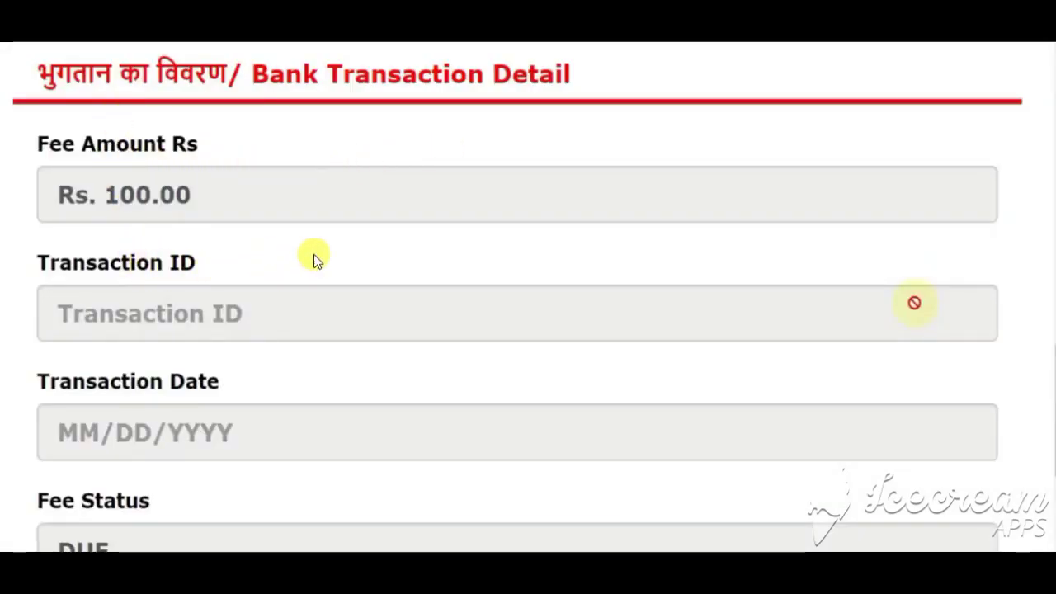
Step: Review the fee, address, ITI education and document upload sections of the application form, and open the certification type choices
{"action": "scroll", "coordinate": [240, 137], "scroll_direction": "down", "scroll_amount": 5}
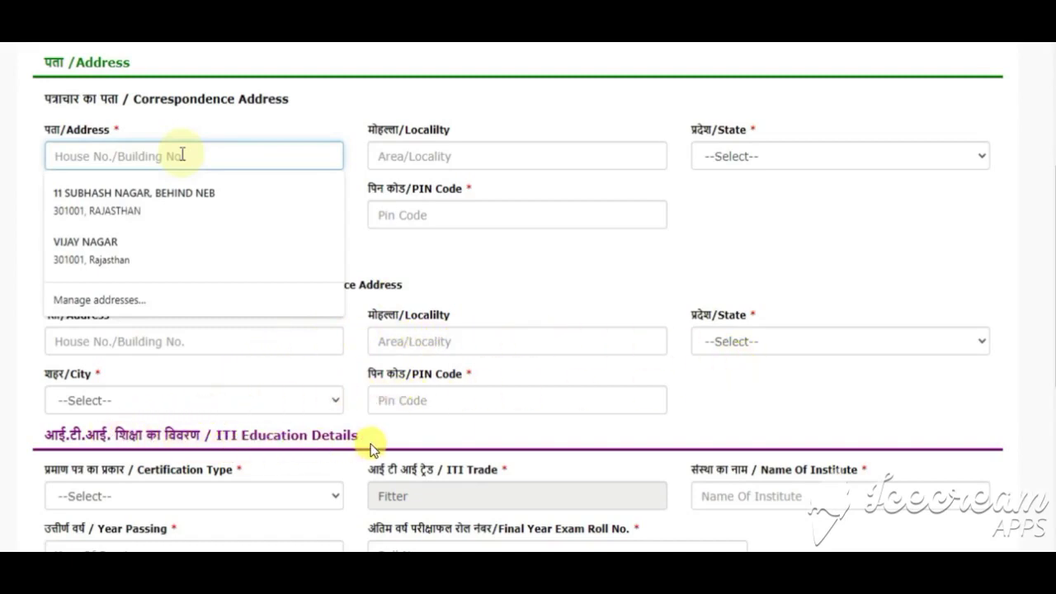
{"action": "scroll", "coordinate": [371, 445], "scroll_direction": "down", "scroll_amount": 5}
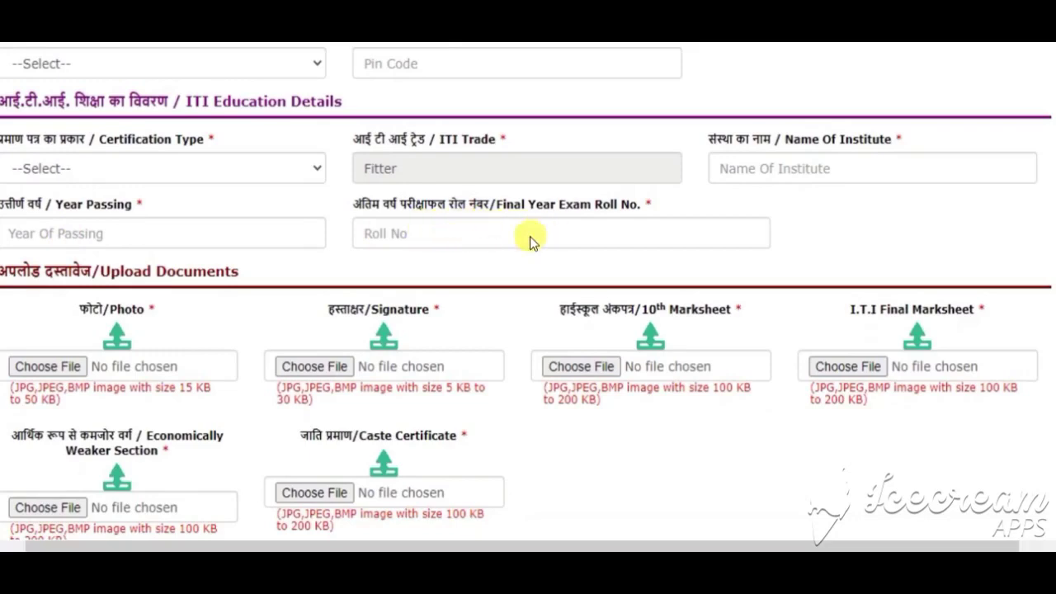
{"action": "left_click", "coordinate": [223, 168]}
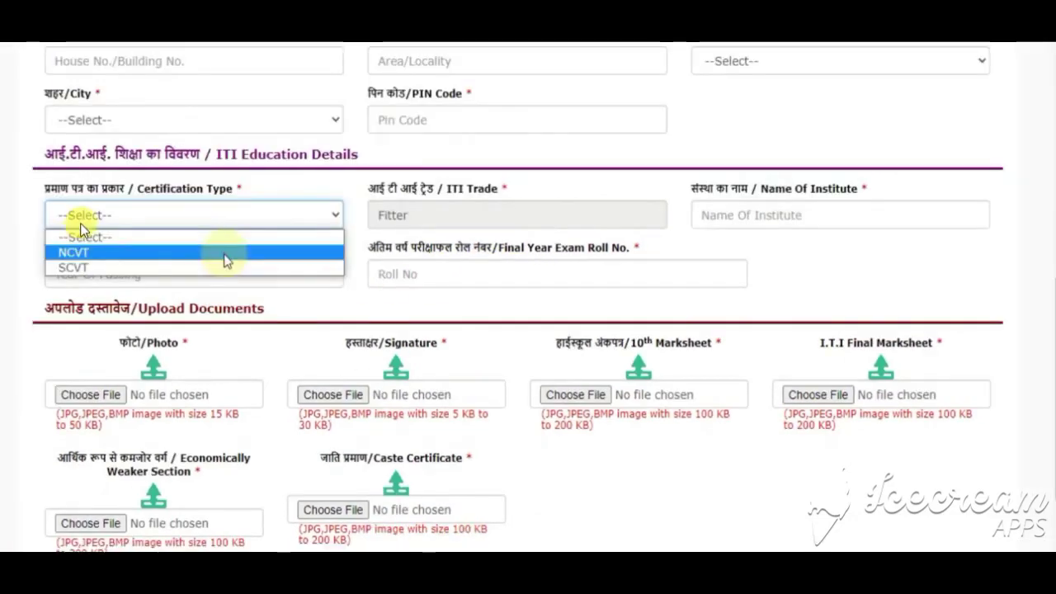